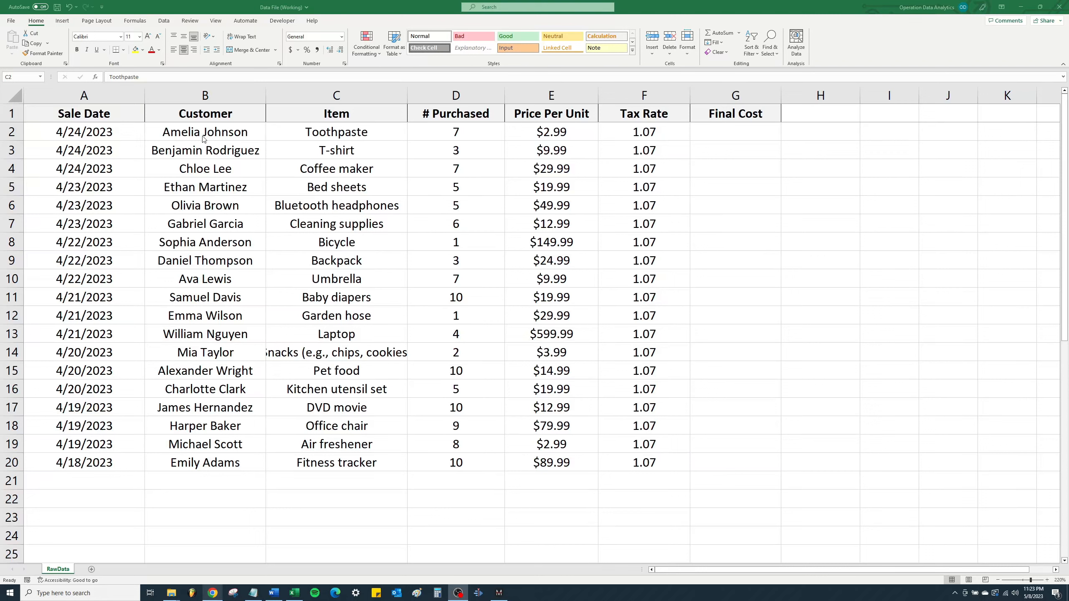
- Review the item, quantity purchased, price per unit and tax rate of the first sale in C2:F2
{"action": "left_click", "coordinate": [452, 132]}
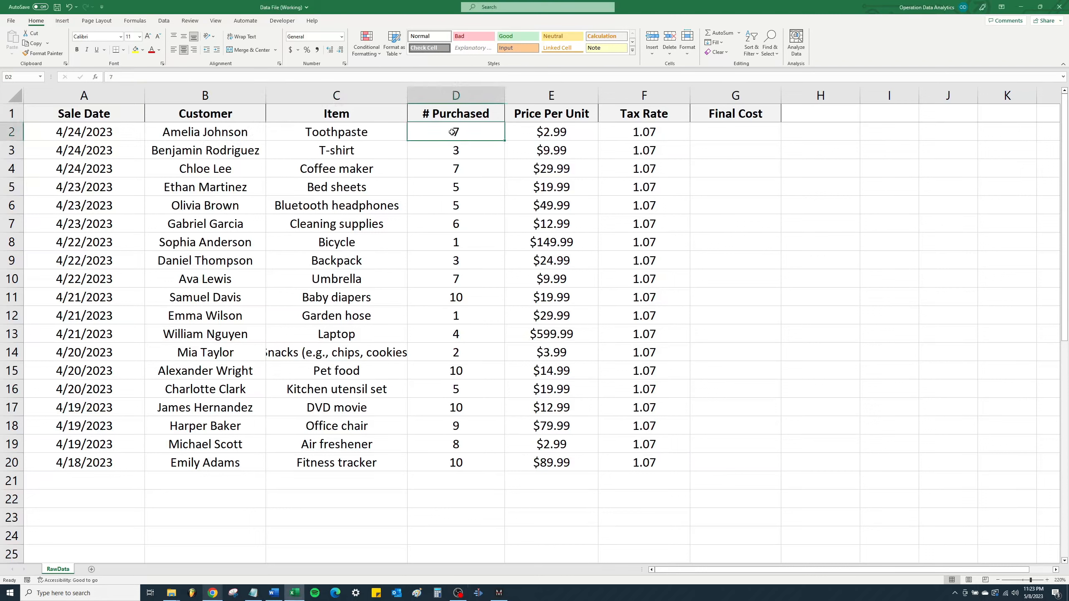
{"action": "left_click", "coordinate": [350, 134]}
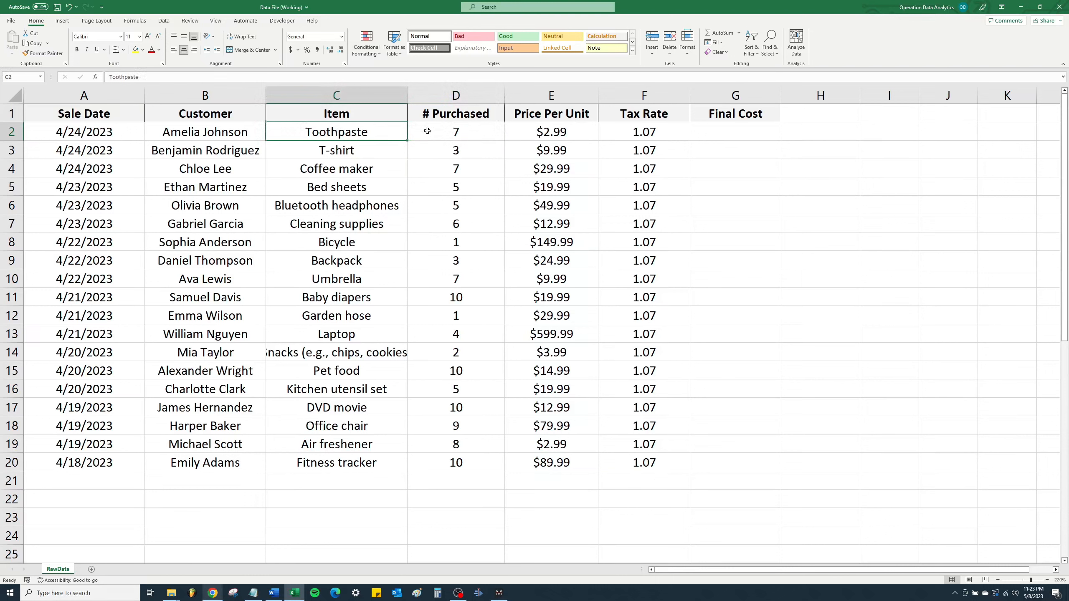
{"action": "left_click", "coordinate": [474, 132]}
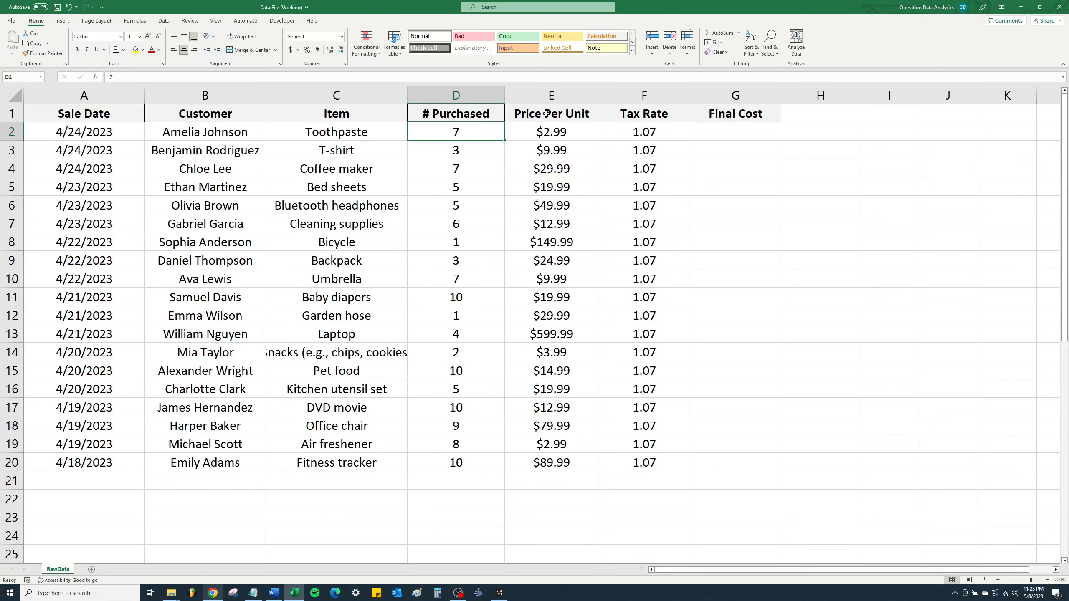
{"action": "left_click", "coordinate": [580, 137]}
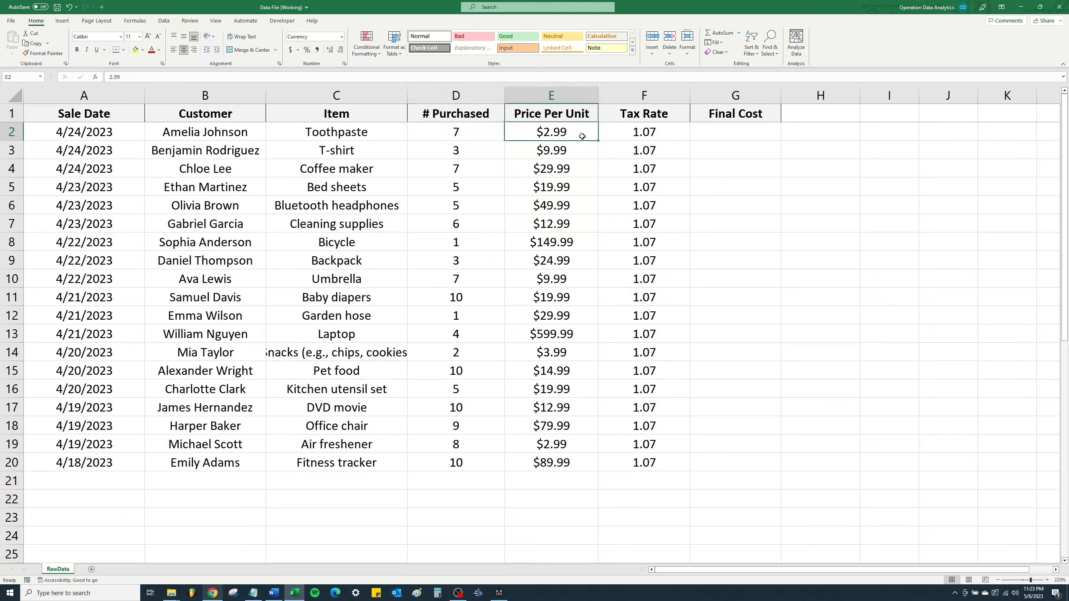
{"action": "left_click", "coordinate": [662, 135]}
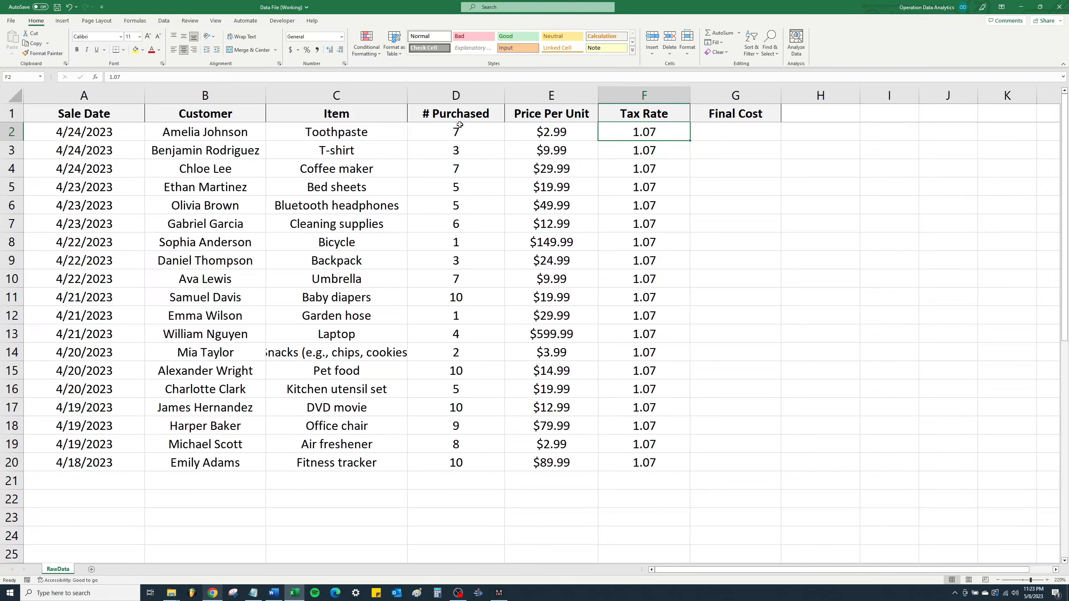
{"action": "left_click_drag", "start_coordinate": [428, 133], "coordinate": [627, 129]}
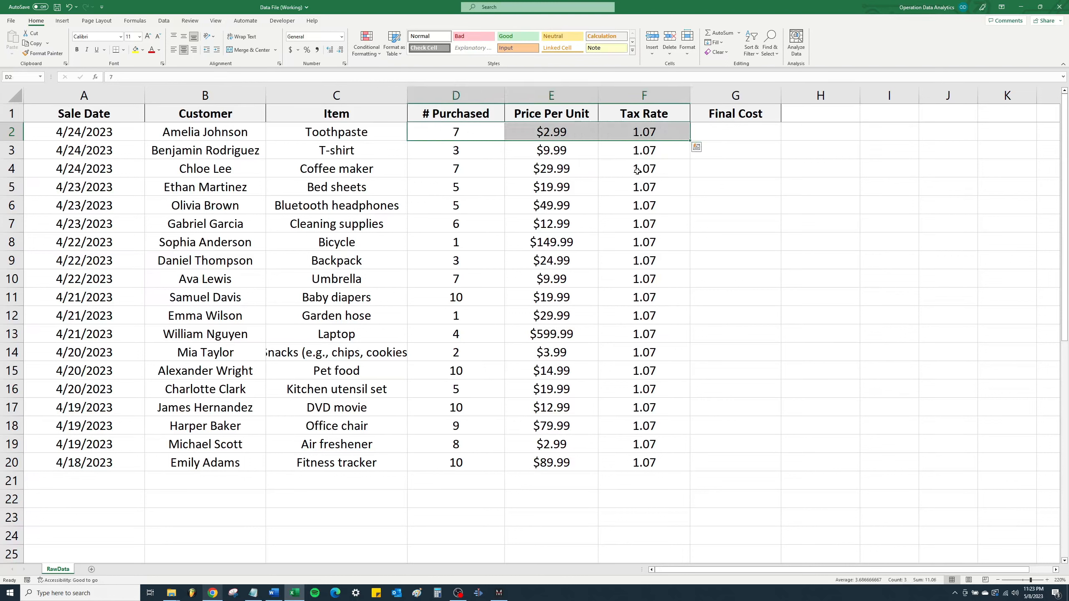
- Calculate the first sale's final cost in G2 with the formula =PRODUCT(D2:F2)
{"action": "left_click", "coordinate": [709, 132]}
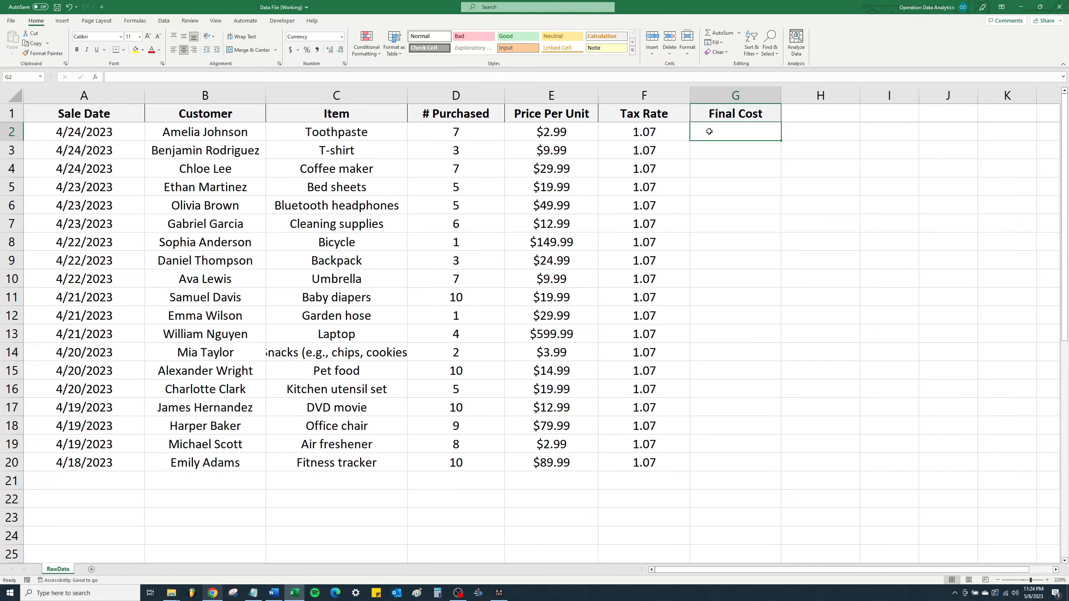
{"action": "type", "text": "="}
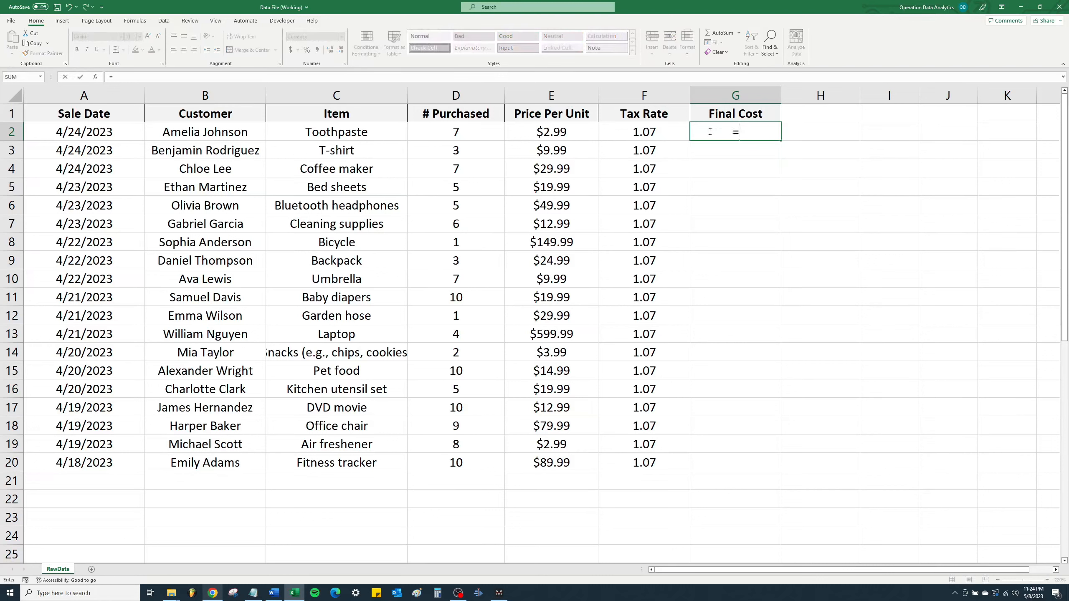
{"action": "type", "text": "product"}
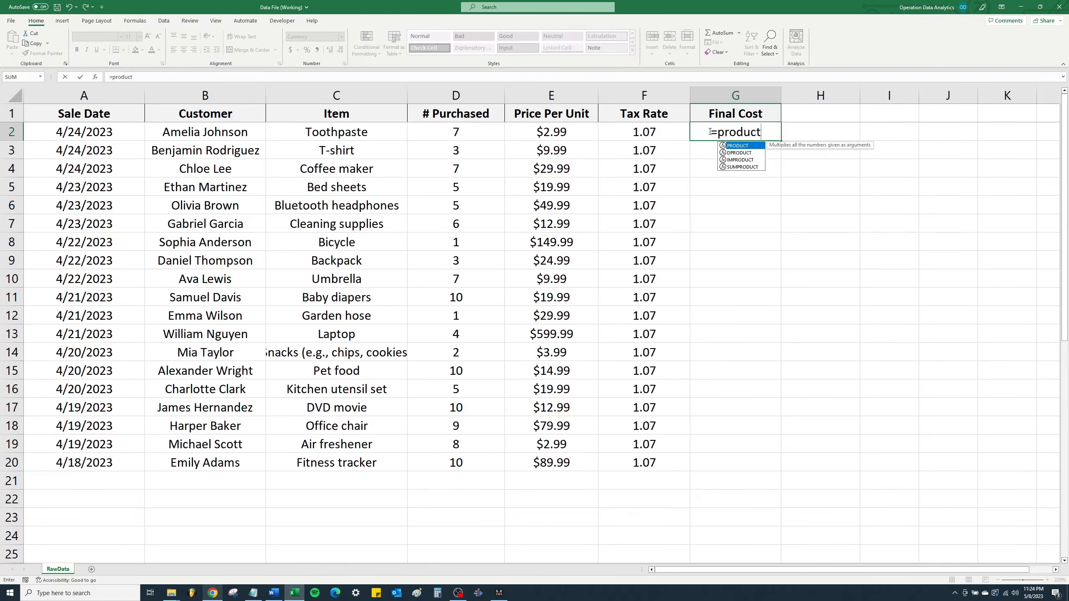
{"action": "type", "text": "("}
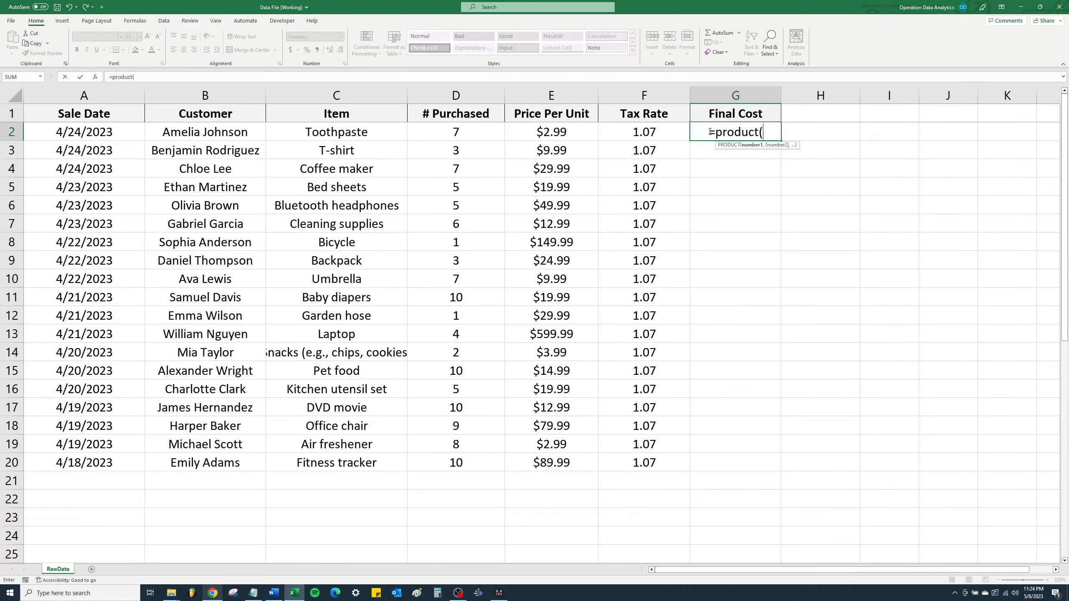
{"action": "left_click", "coordinate": [478, 135]}
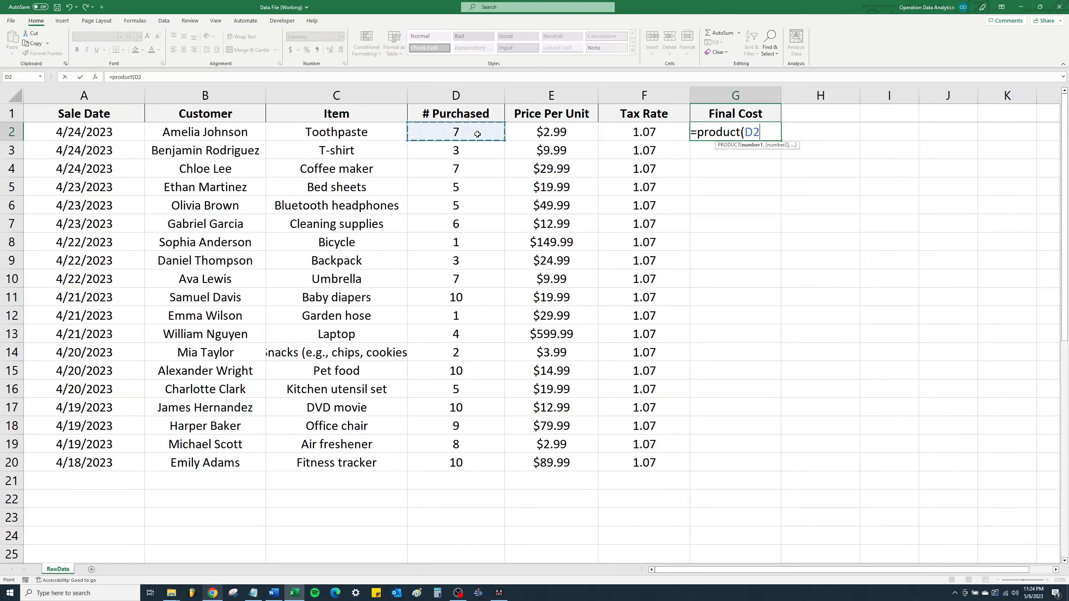
{"action": "left_click_drag", "start_coordinate": [477, 134], "coordinate": [676, 134]}
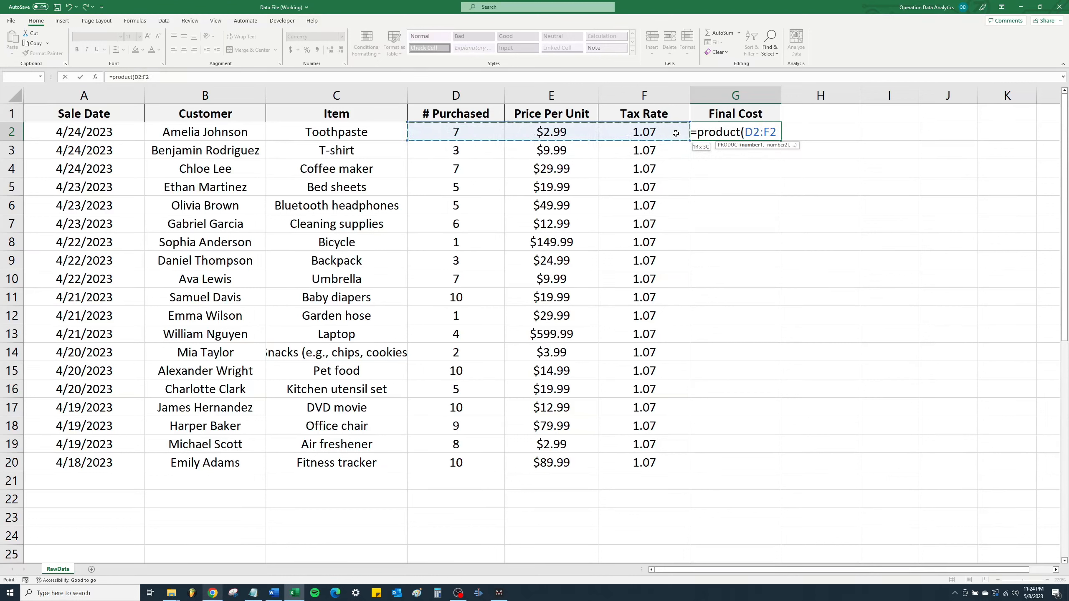
{"action": "left_click_drag", "start_coordinate": [676, 133], "coordinate": [676, 134]}
{"action": "type", "text": ")"}
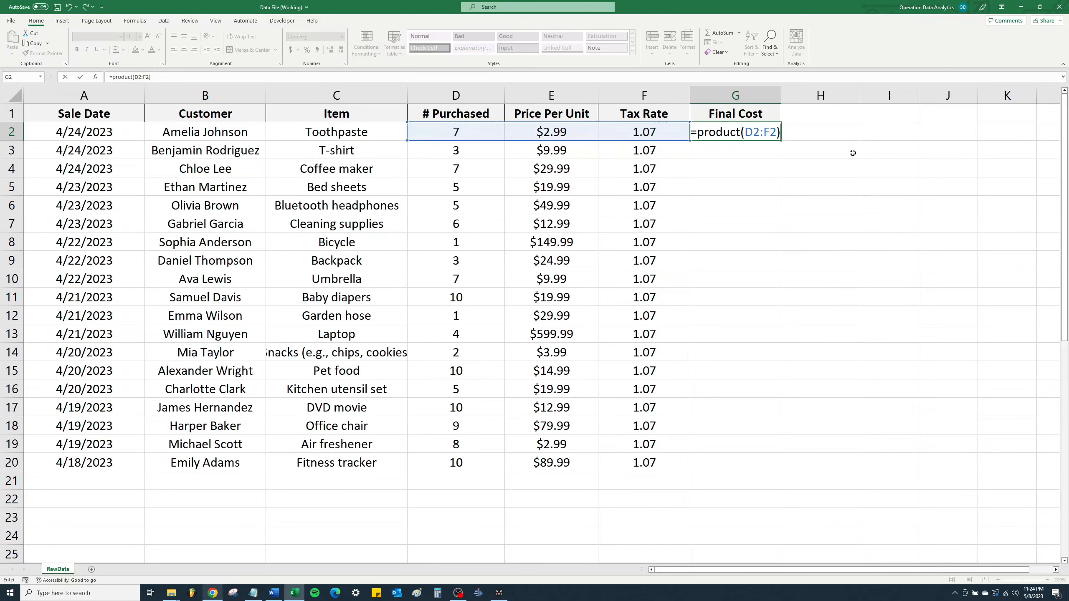
{"action": "key", "text": "Return"}
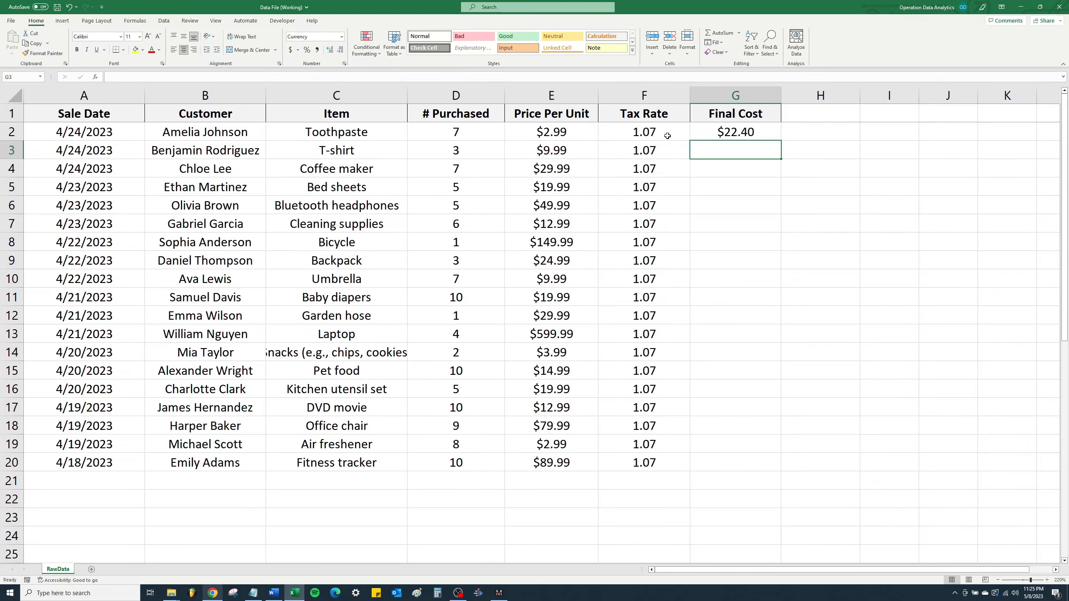
- Fill the Final Cost formula from G2 down through G20 for all the remaining sales
{"action": "left_click", "coordinate": [723, 135]}
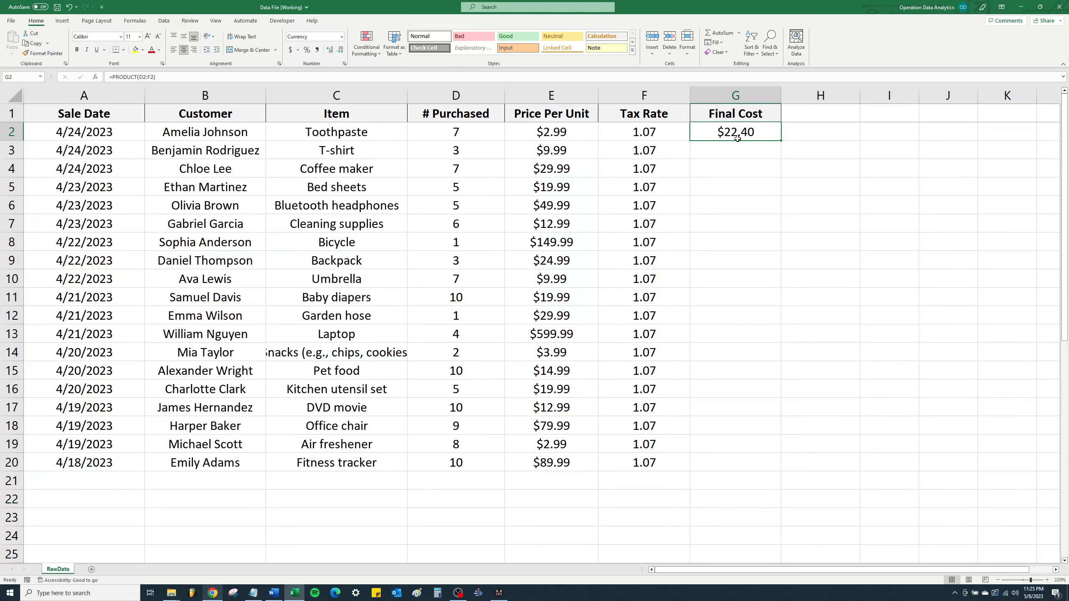
{"action": "key", "text": "Down"}
{"action": "key", "text": "Down"}
{"action": "key", "text": "Down"}
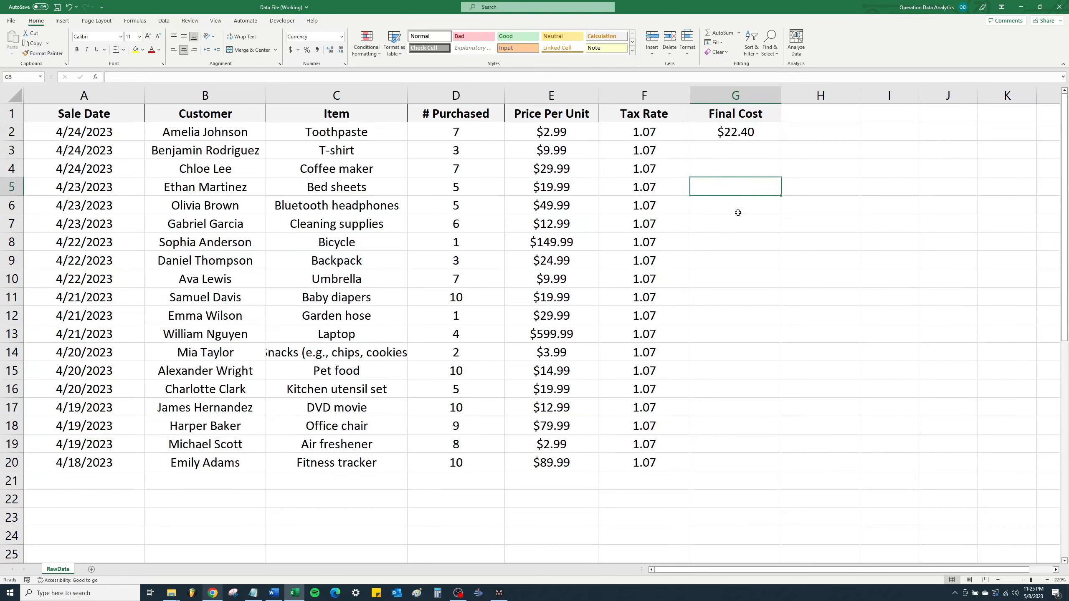
{"action": "left_click", "coordinate": [740, 136]}
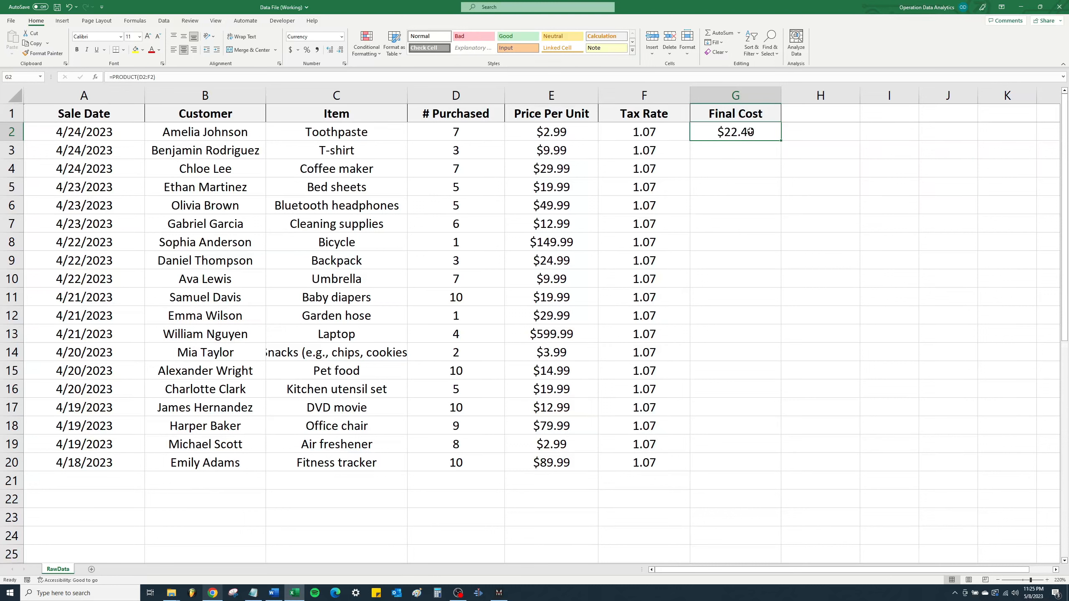
{"action": "double_click", "coordinate": [781, 141]}
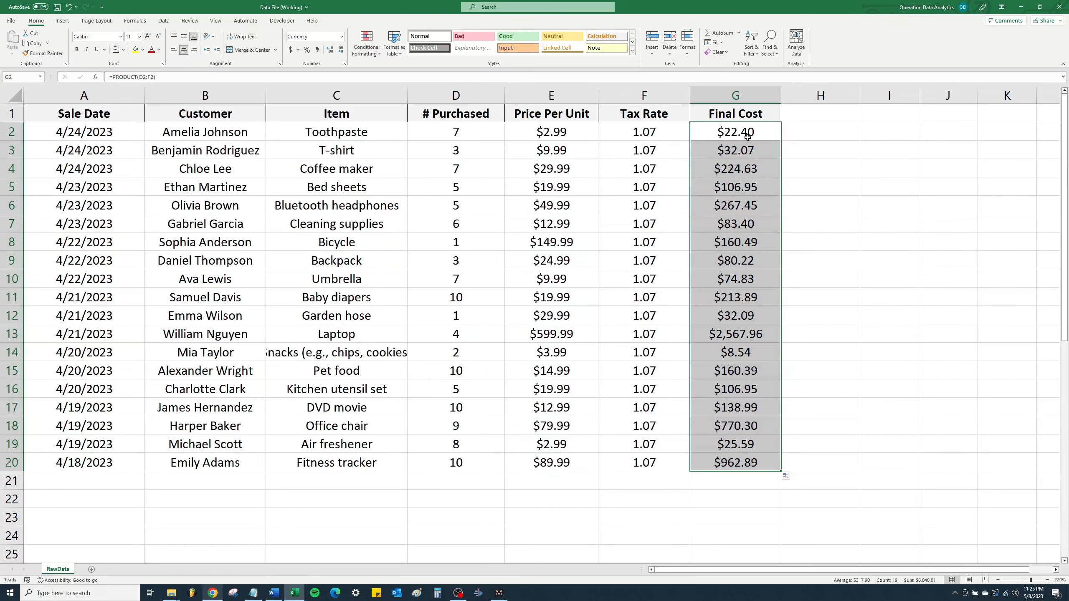
- Inspect the copied formulas in G5 and G13, and check the summary statistics for the final costs in G2:G20
{"action": "double_click", "coordinate": [730, 191]}
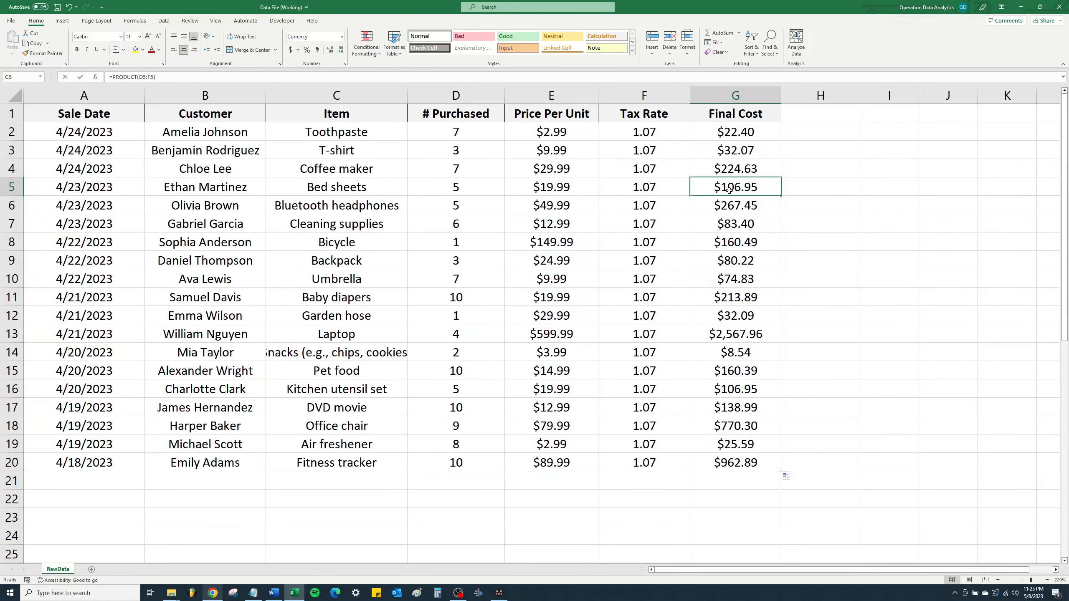
{"action": "key", "text": "Return"}
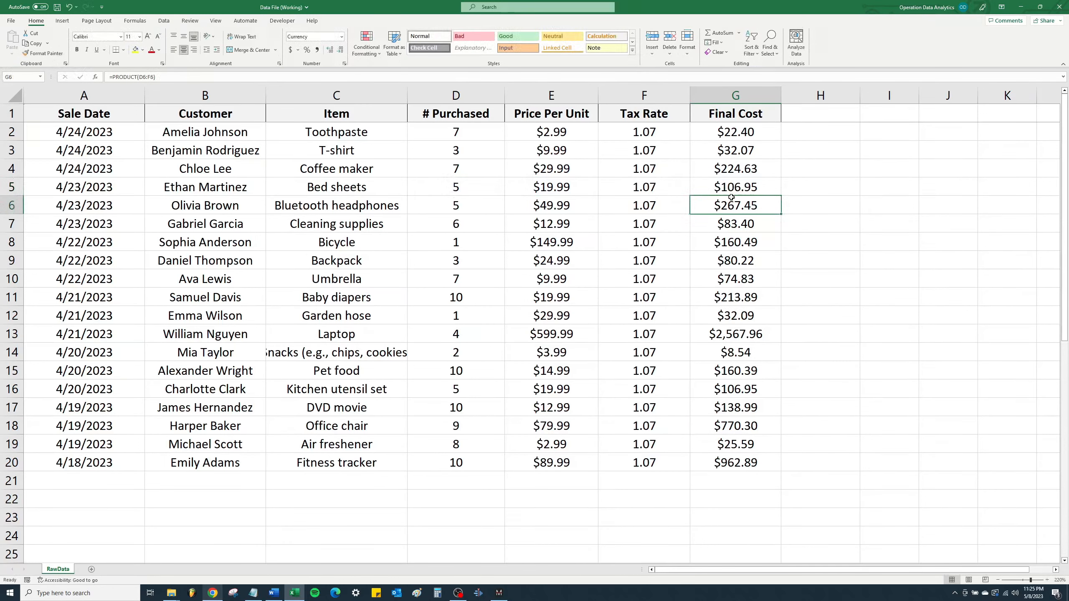
{"action": "left_click", "coordinate": [746, 319]}
{"action": "double_click", "coordinate": [744, 337]}
{"action": "key", "text": "Return"}
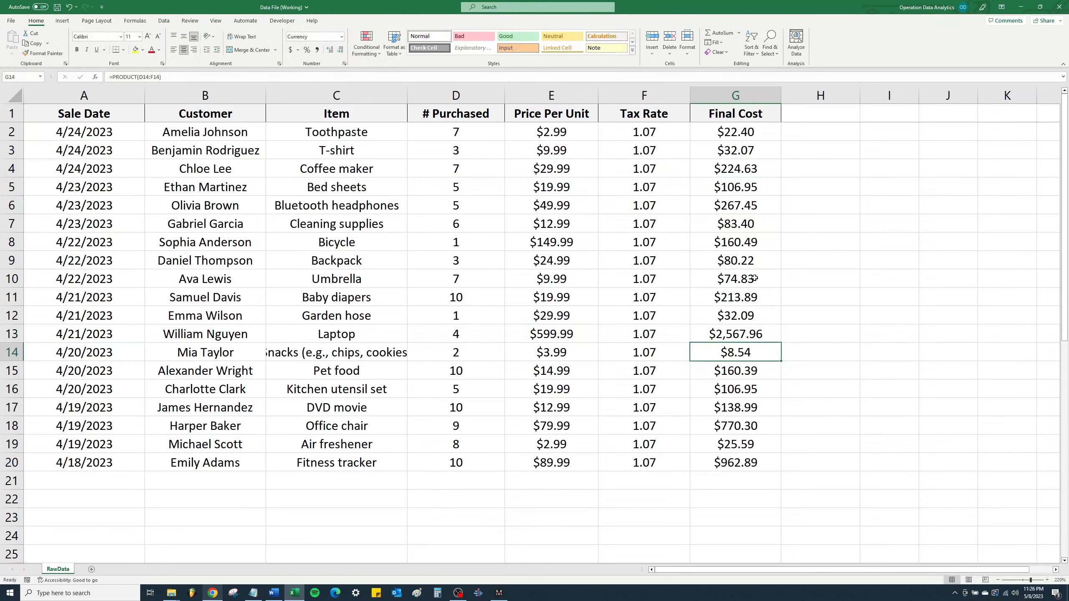
{"action": "left_click_drag", "start_coordinate": [732, 130], "coordinate": [735, 462]}
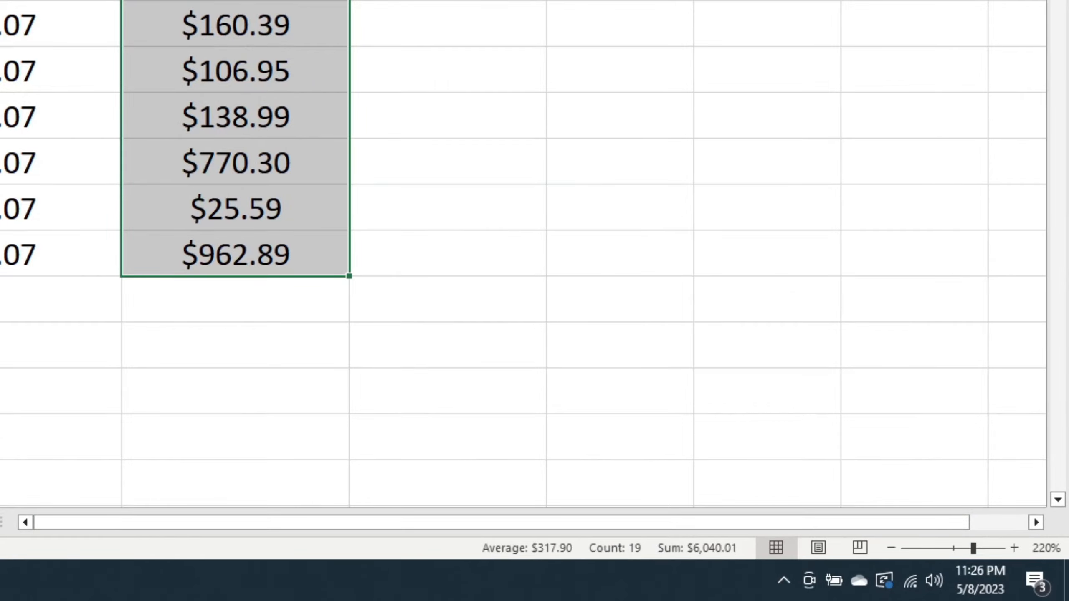
- Total the whole Final Cost column in cell I1 with the formula =SUM(G:G)
{"action": "left_click", "coordinate": [762, 125]}
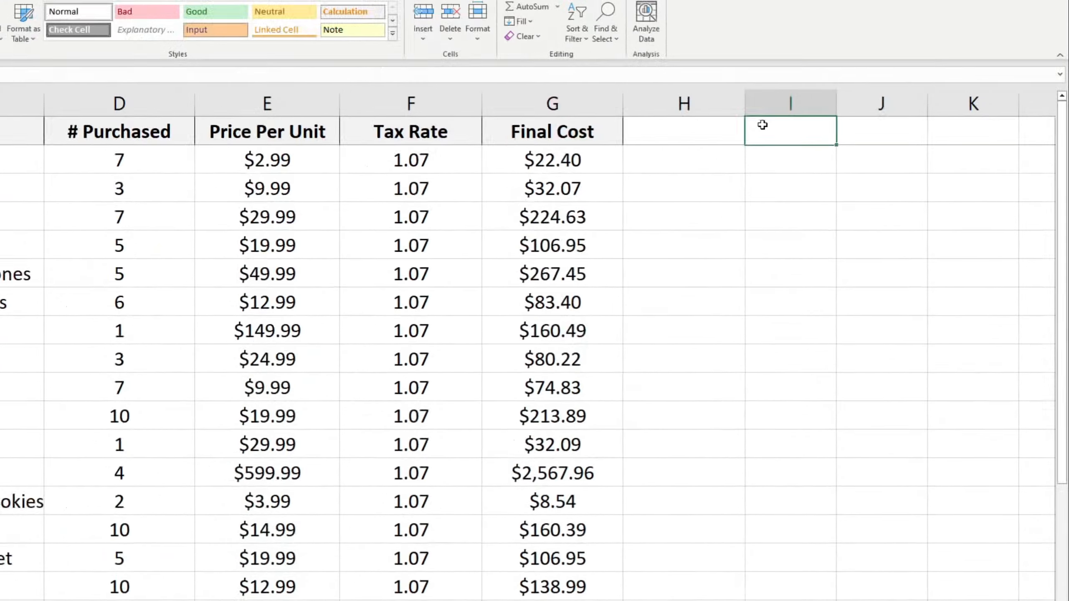
{"action": "type", "text": "=sum"}
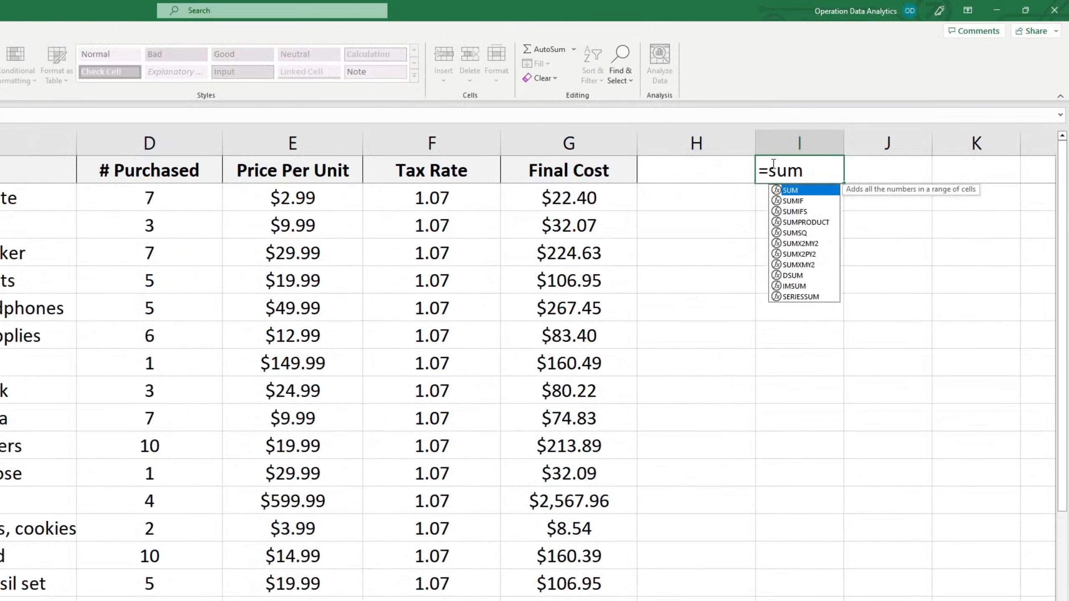
{"action": "type", "text": "("}
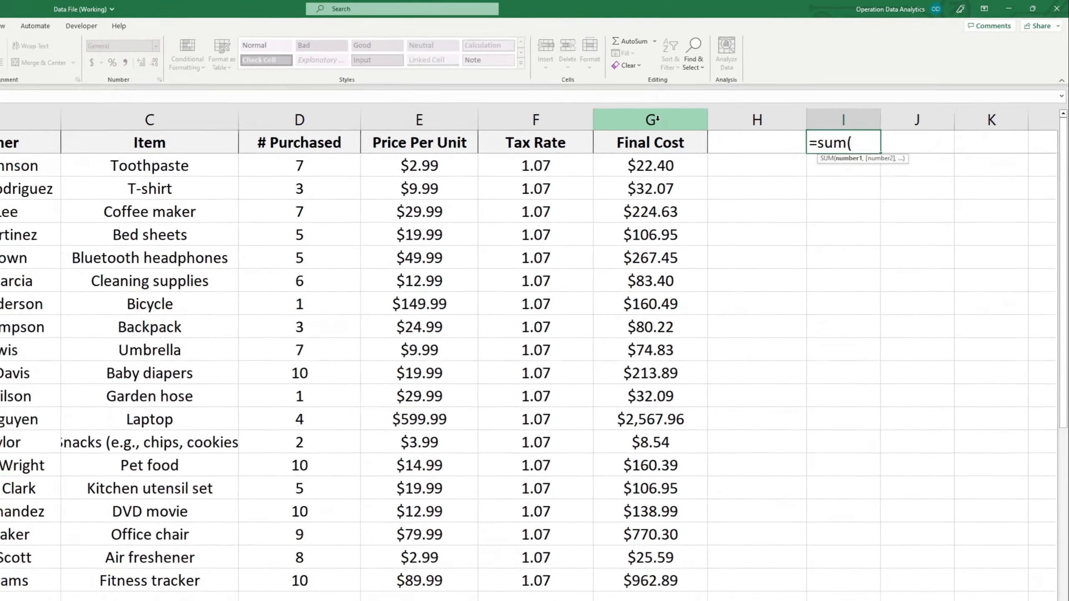
{"action": "left_click", "coordinate": [657, 119]}
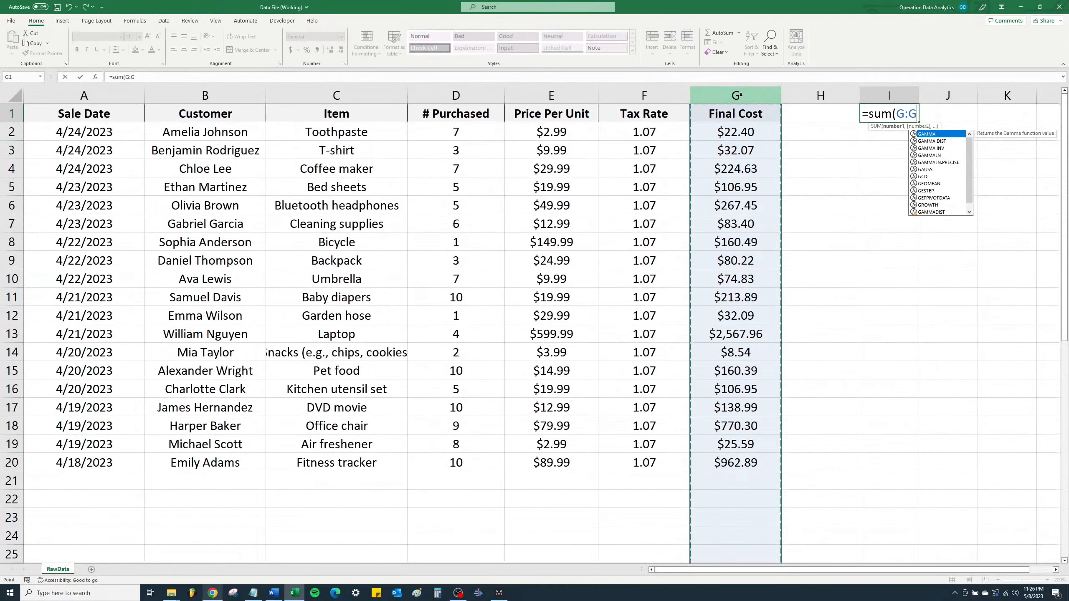
{"action": "type", "text": ")"}
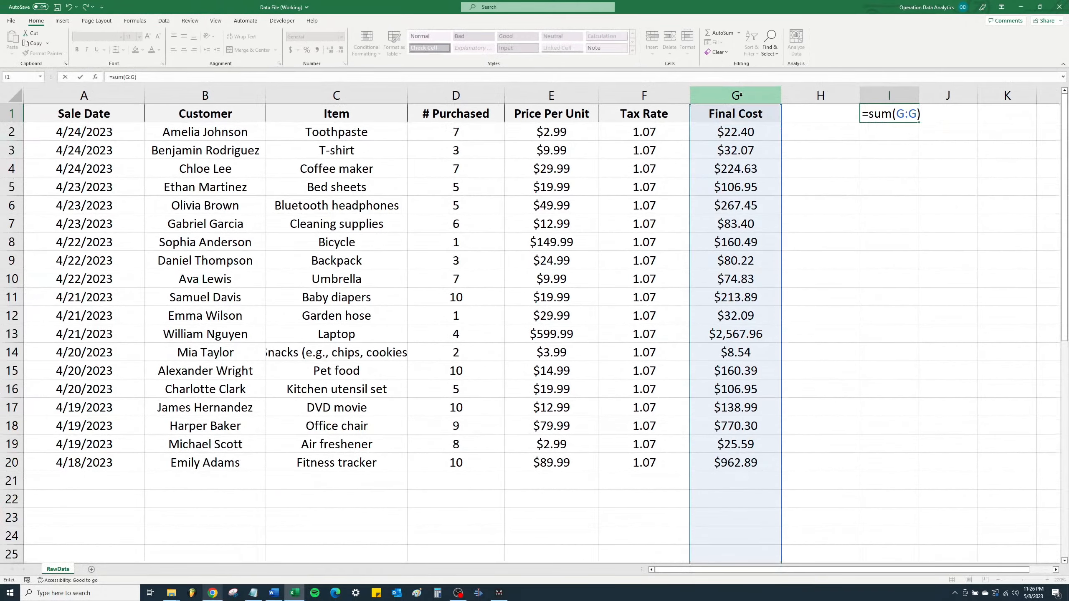
{"action": "key", "text": "Return"}
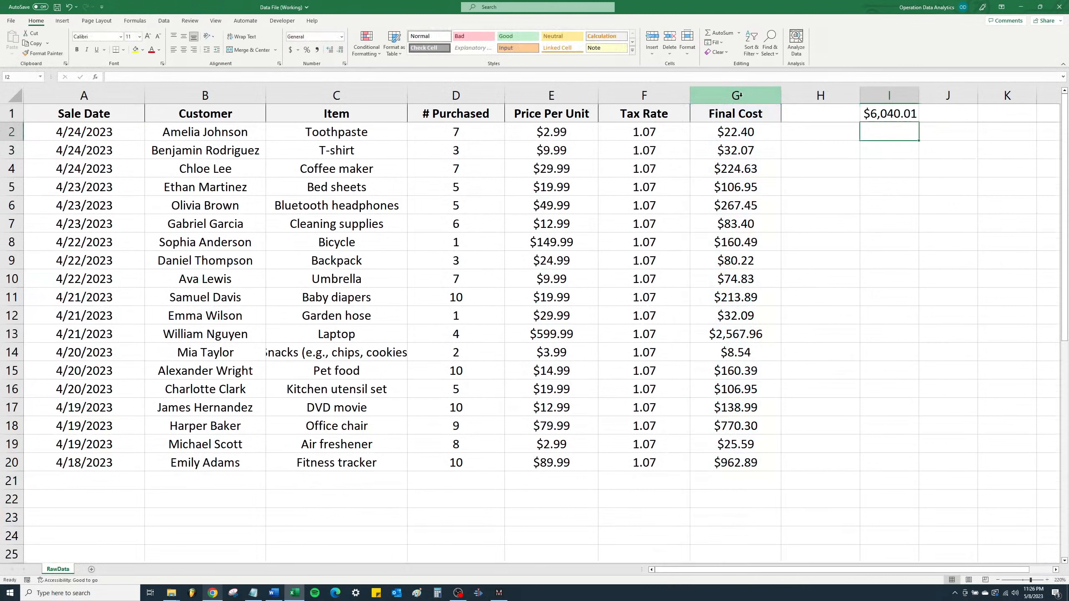